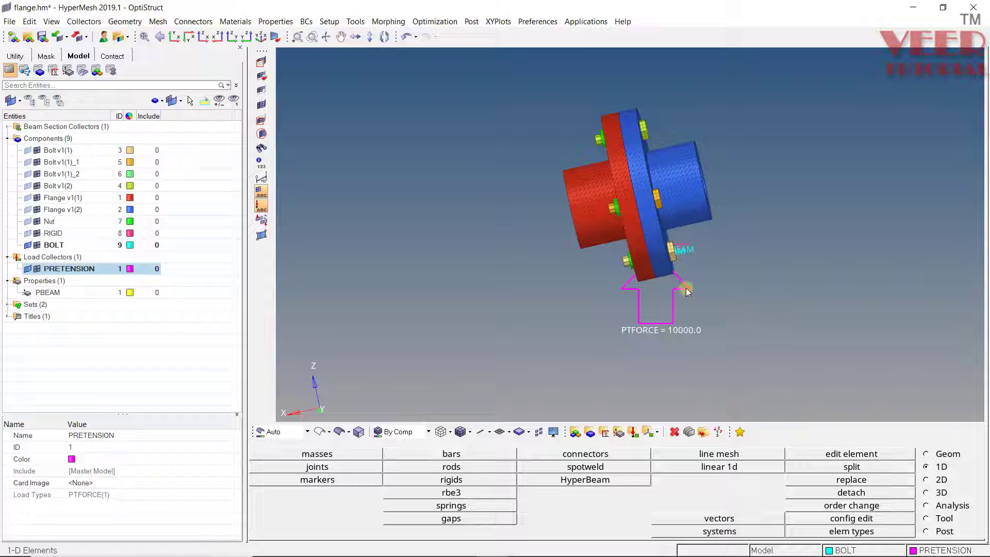
# Isolate the PRETENSION load collector and turn on the 1D BOLT beam elements beside it.
pyautogui.rightClick(72, 269)
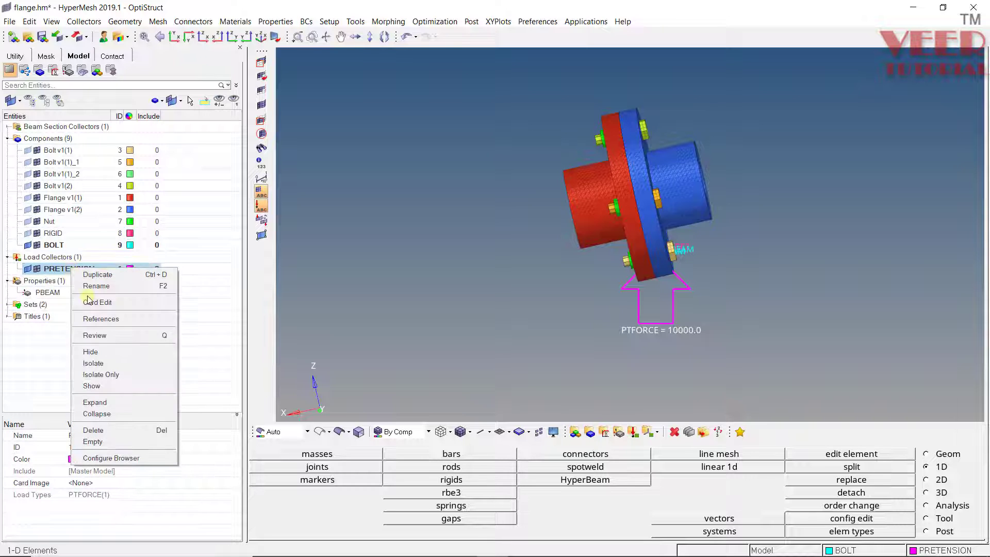
pyautogui.click(103, 376)
pyautogui.keyDown('ctrl'); pyautogui.scroll(3, 679, 263); pyautogui.keyUp('ctrl')
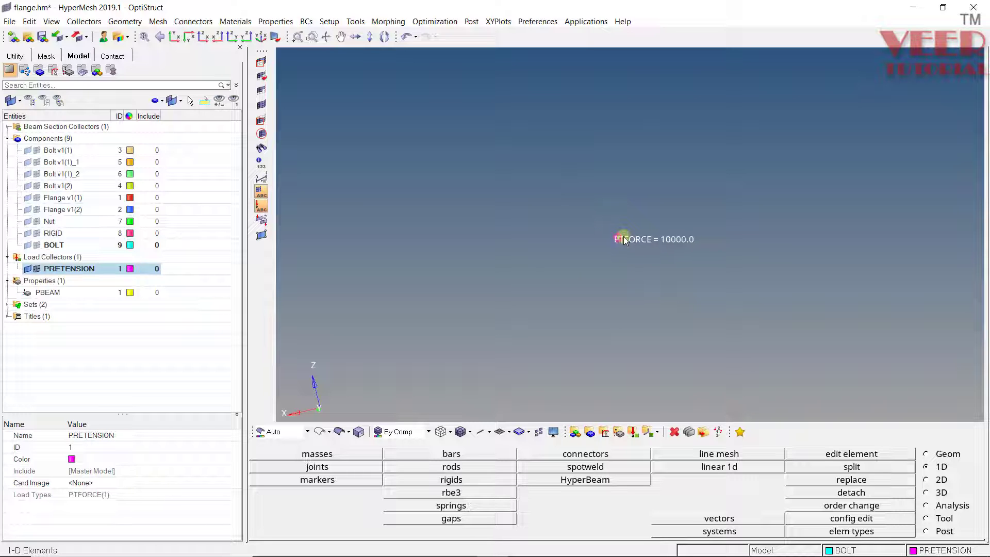
pyautogui.click(41, 246)
pyautogui.click(38, 245)
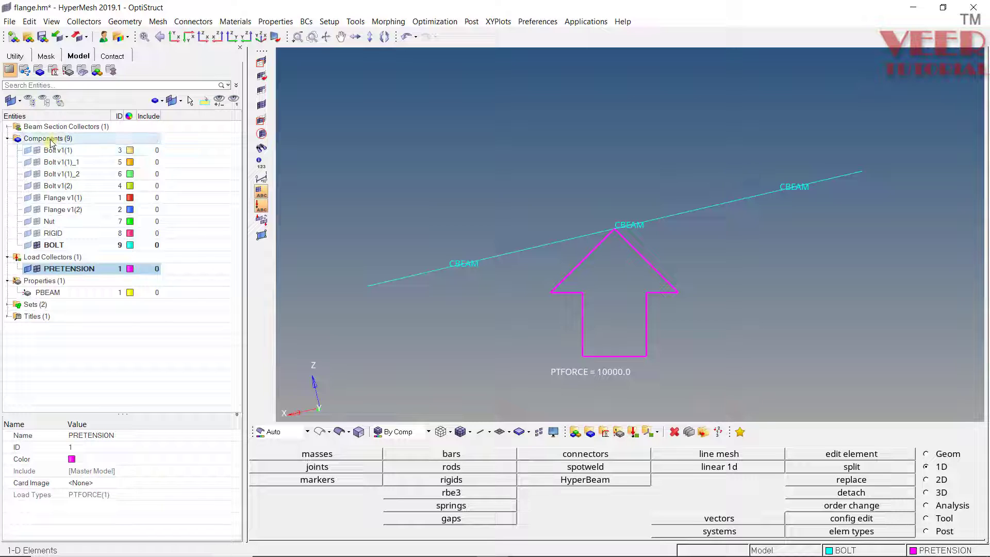
# Display all components again and orbit the view around the whole flange and orange bolt.
pyautogui.press('d')
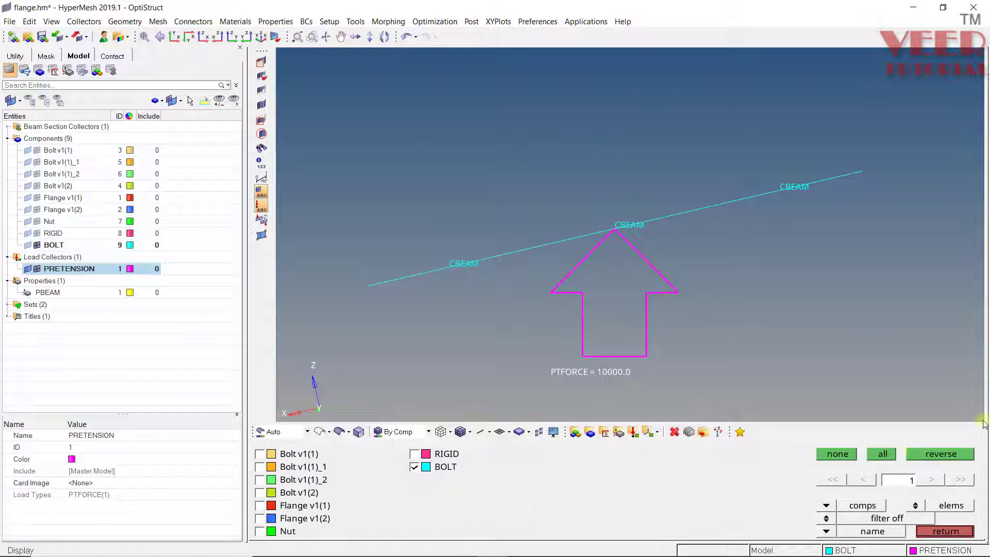
pyautogui.click(883, 454)
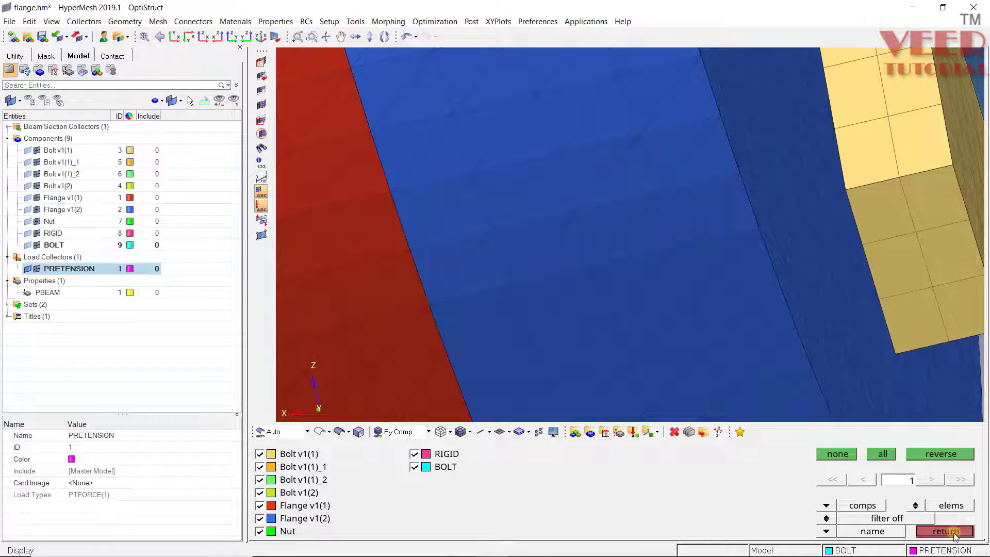
pyautogui.click(946, 531)
pyautogui.keyDown('ctrl'); pyautogui.scroll(-5, 394, 133); pyautogui.keyUp('ctrl')
pyautogui.keyDown('ctrl'); pyautogui.moveTo(577, 213); pyautogui.dragTo(590, 172); pyautogui.keyUp('ctrl')
pyautogui.keyDown('ctrl'); pyautogui.scroll(-2, 590, 171); pyautogui.keyUp('ctrl')
pyautogui.keyDown('ctrl'); pyautogui.scroll(5, 588, 167); pyautogui.keyUp('ctrl')
pyautogui.keyDown('ctrl'); pyautogui.scroll(-3, 542, 108); pyautogui.keyUp('ctrl')
pyautogui.keyDown('ctrl'); pyautogui.scroll(5, 547, 110); pyautogui.keyUp('ctrl')
pyautogui.keyDown('ctrl'); pyautogui.moveTo(638, 100); pyautogui.dragTo(555, 147); pyautogui.keyUp('ctrl')
pyautogui.keyDown('ctrl'); pyautogui.scroll(-5, 555, 148); pyautogui.keyUp('ctrl')
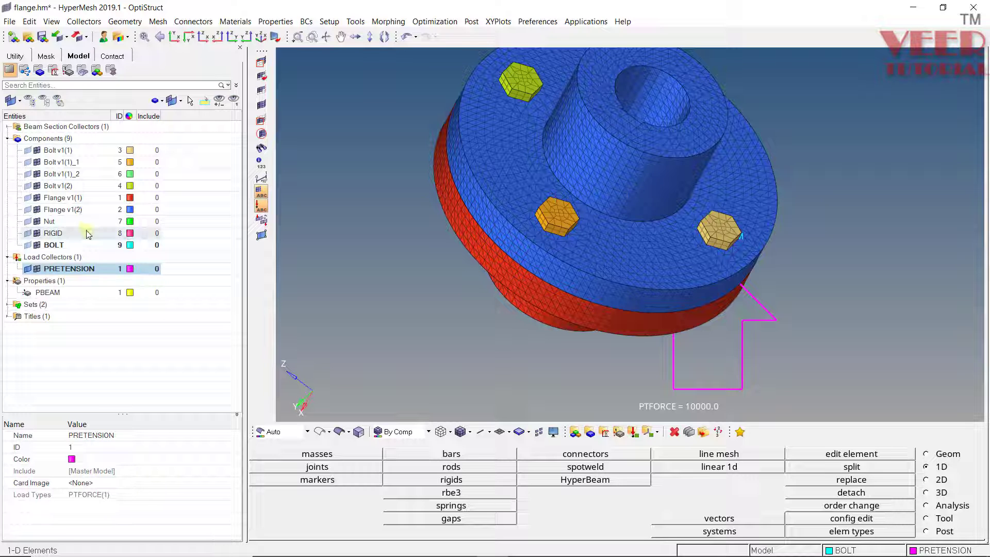
pyautogui.keyDown('ctrl'); pyautogui.click(564, 217); pyautogui.keyUp('ctrl')
# Isolate the orange bolt Bolt v1(1)_1 with Isolate Shown.
pyautogui.moveTo(604, 244)
pyautogui.keyDown('ctrl'); pyautogui.mouseDown()
pyautogui.moveTo(577, 148)
pyautogui.moveTo(550, 242)
pyautogui.mouseUp(); pyautogui.keyUp('ctrl')
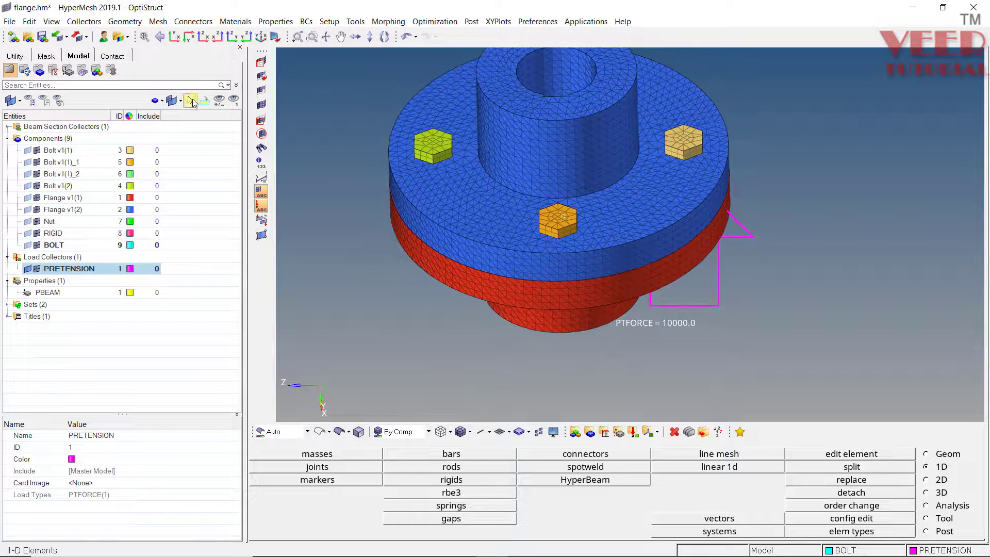
pyautogui.click(190, 102)
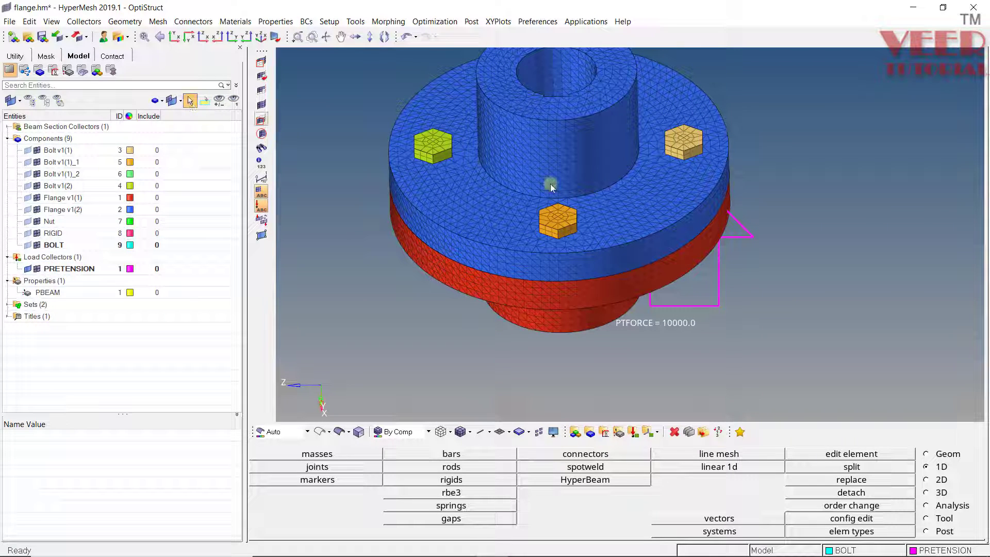
pyautogui.click(556, 218)
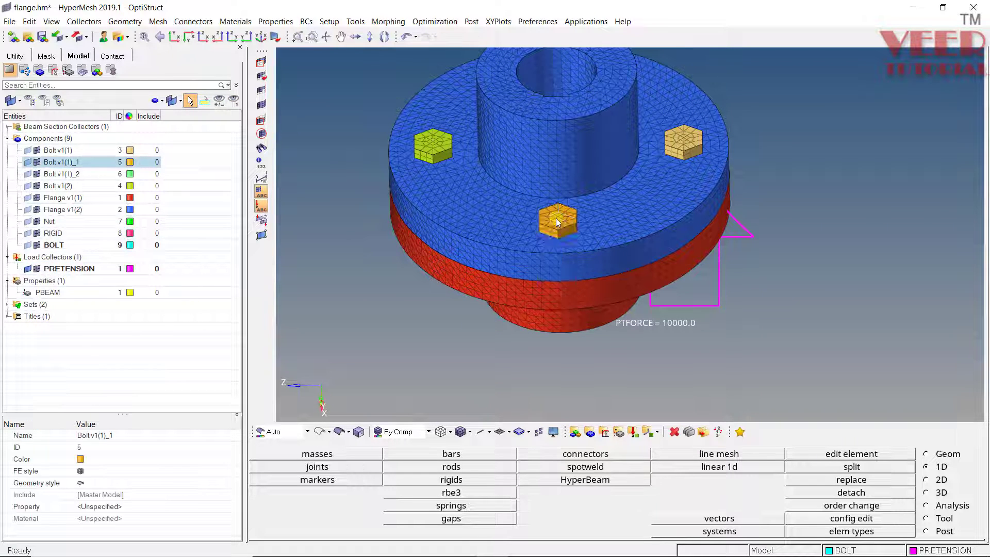
pyautogui.click(234, 101)
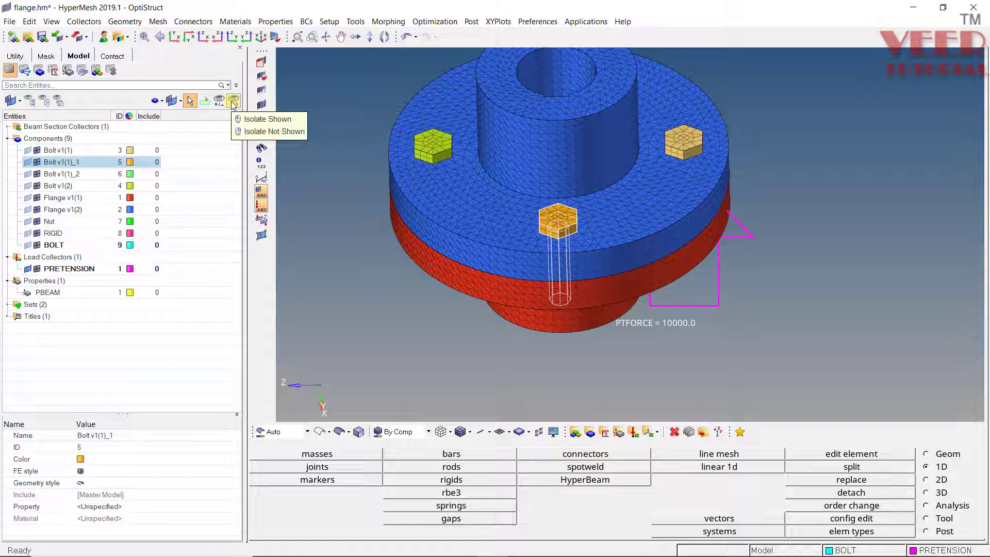
pyautogui.click(234, 102)
pyautogui.click(238, 101)
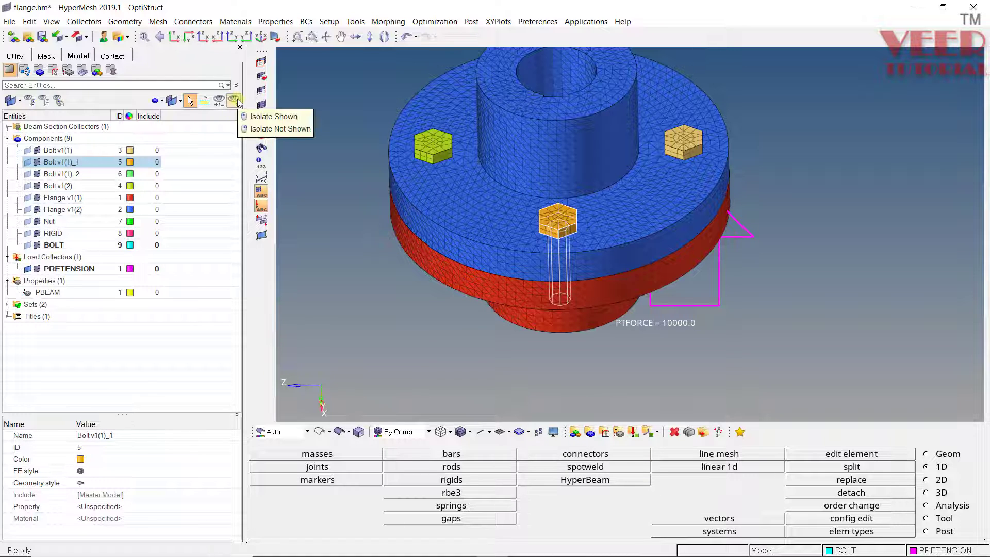
pyautogui.click(273, 117)
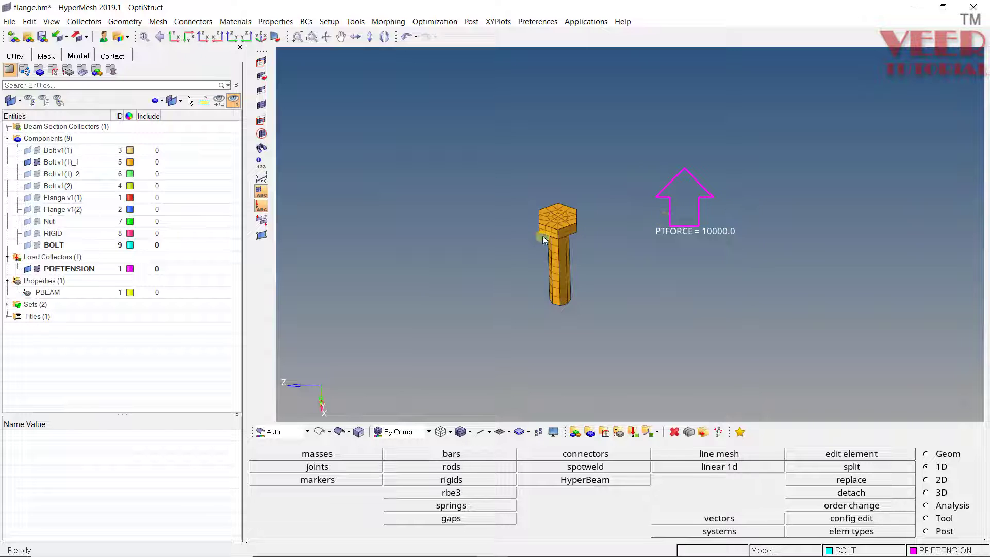
# Rotate the isolated bolt to a side view.
pyautogui.keyDown('ctrl'); pyautogui.moveTo(518, 184); pyautogui.dragTo(522, 261); pyautogui.keyUp('ctrl')
pyautogui.keyDown('ctrl'); pyautogui.scroll(4, 584, 252); pyautogui.keyUp('ctrl')
pyautogui.keyDown('ctrl'); pyautogui.moveTo(584, 252); pyautogui.dragTo(508, 94); pyautogui.keyUp('ctrl')
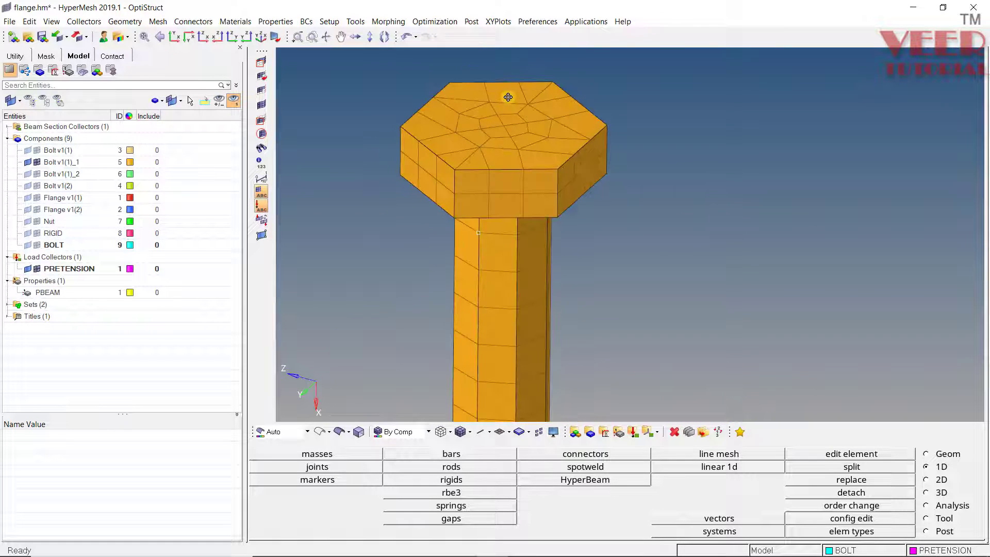
pyautogui.scroll(-4, 491, 182)
pyautogui.keyDown('ctrl'); pyautogui.moveTo(510, 190); pyautogui.dragTo(475, 186); pyautogui.keyUp('ctrl')
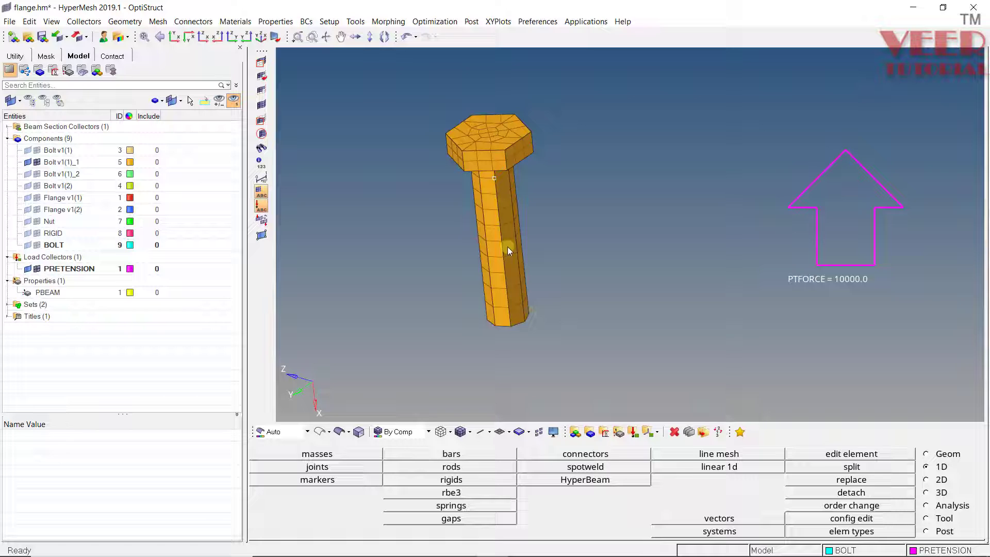
pyautogui.keyDown('ctrl'); pyautogui.moveTo(508, 246); pyautogui.dragTo(489, 206); pyautogui.keyUp('ctrl')
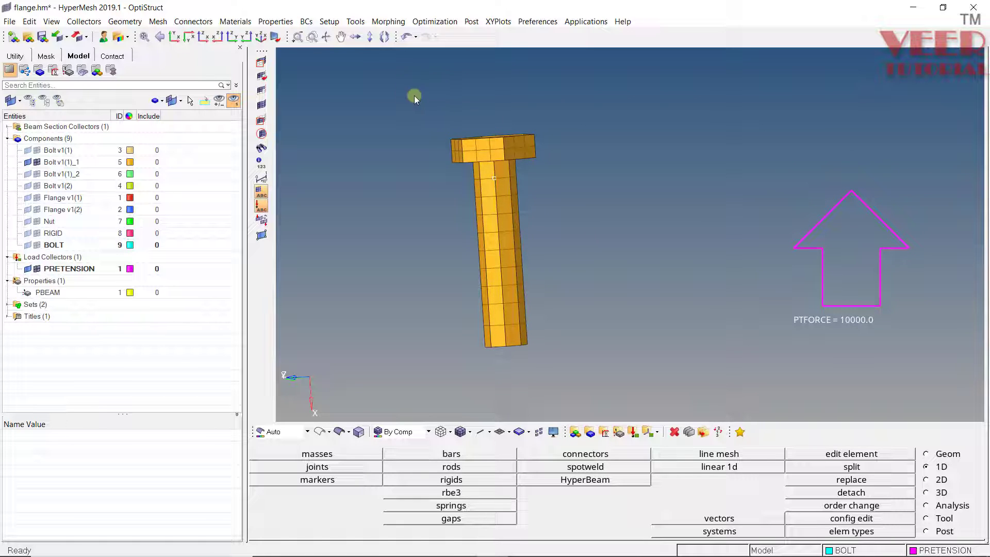
# Mask the 60 lower-shank elements of the bolt by window selection as elems.
pyautogui.click(262, 62)
pyautogui.click(383, 452)
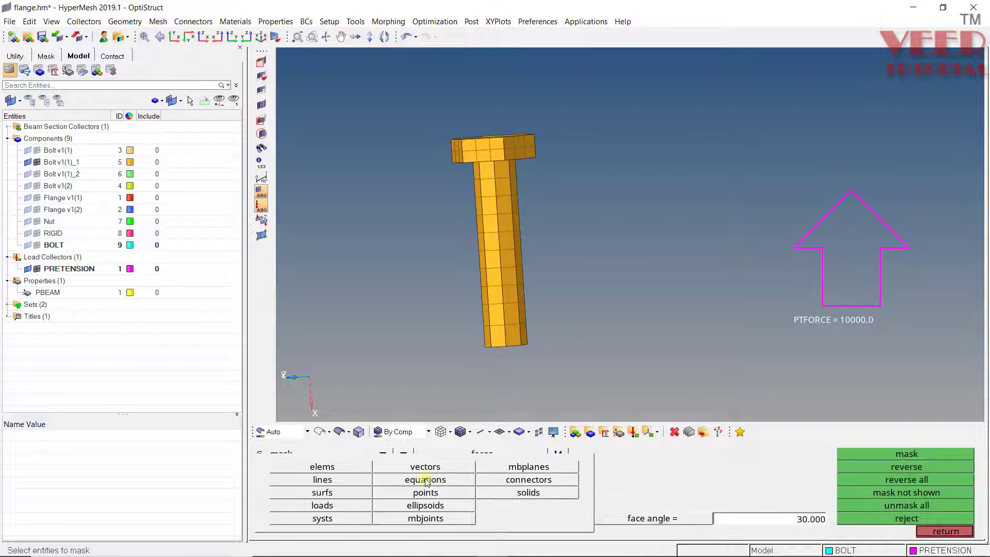
pyautogui.click(351, 470)
pyautogui.click(405, 455)
pyautogui.click(389, 469)
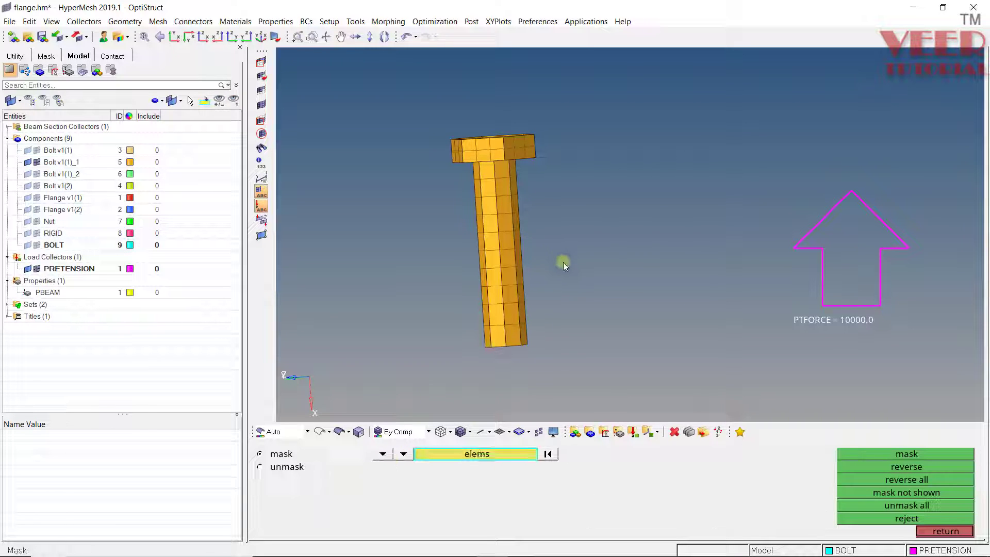
pyautogui.keyDown('shift'); pyautogui.moveTo(584, 244); pyautogui.dragTo(482, 395); pyautogui.keyUp('shift')
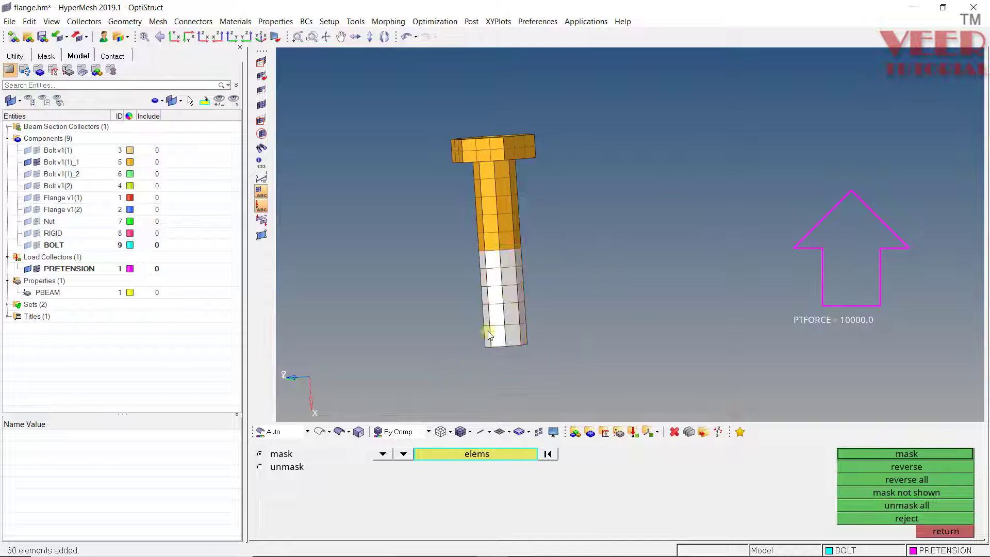
pyautogui.click(906, 454)
pyautogui.keyDown('ctrl'); pyautogui.moveTo(559, 232); pyautogui.dragTo(527, 182); pyautogui.keyUp('ctrl')
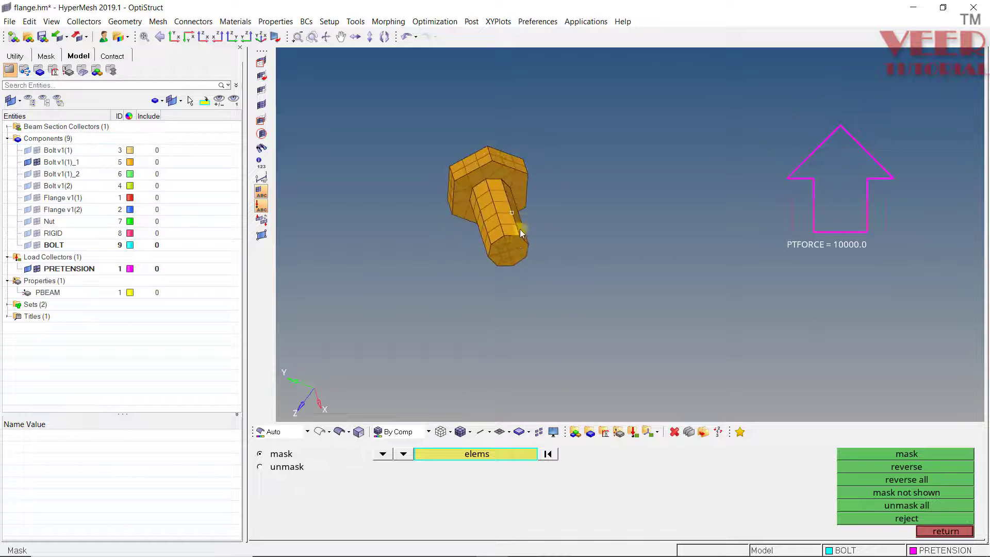
pyautogui.keyDown('ctrl'); pyautogui.scroll(5, 520, 229); pyautogui.keyUp('ctrl')
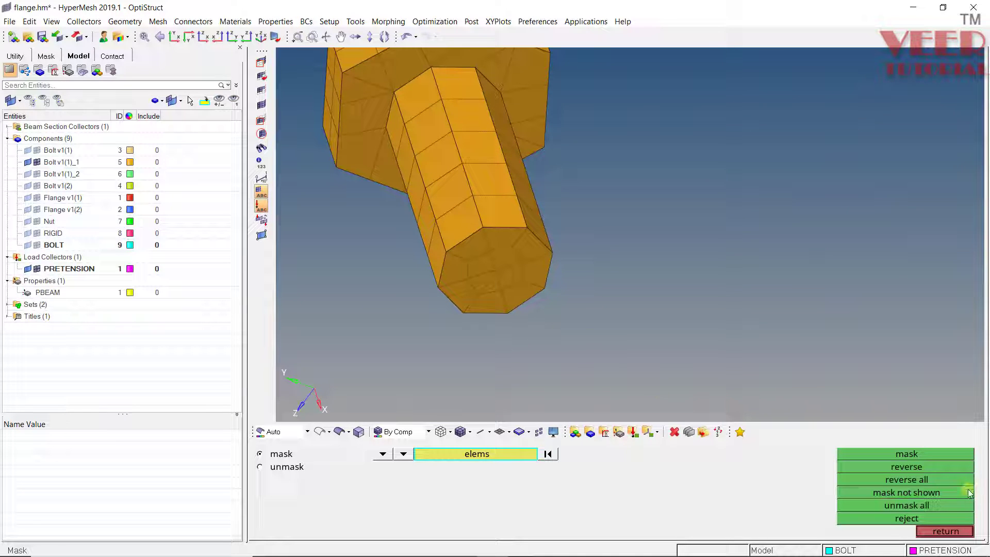
pyautogui.click(946, 531)
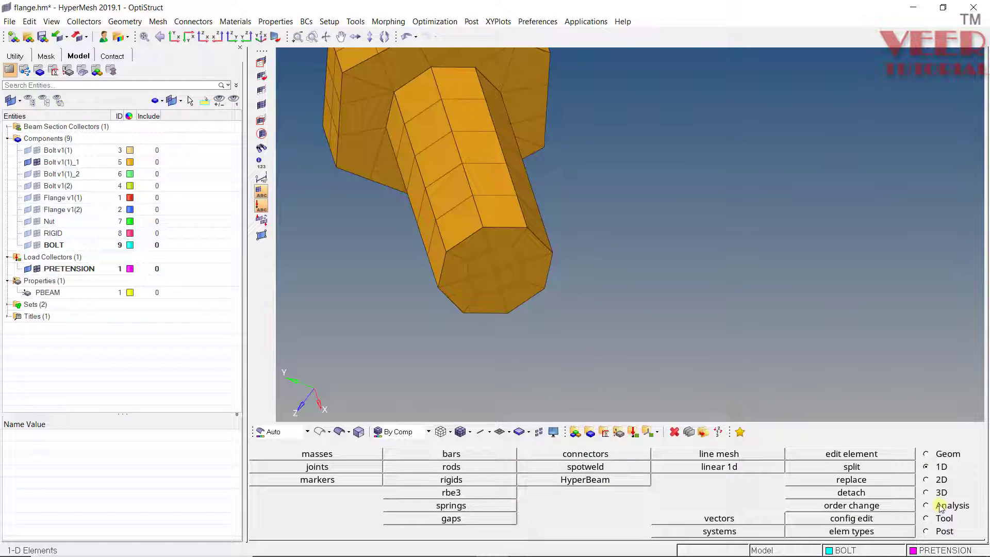
# Start a solid-faces contact surface on the Analysis page and name it bolt1_1.
pyautogui.click(939, 507)
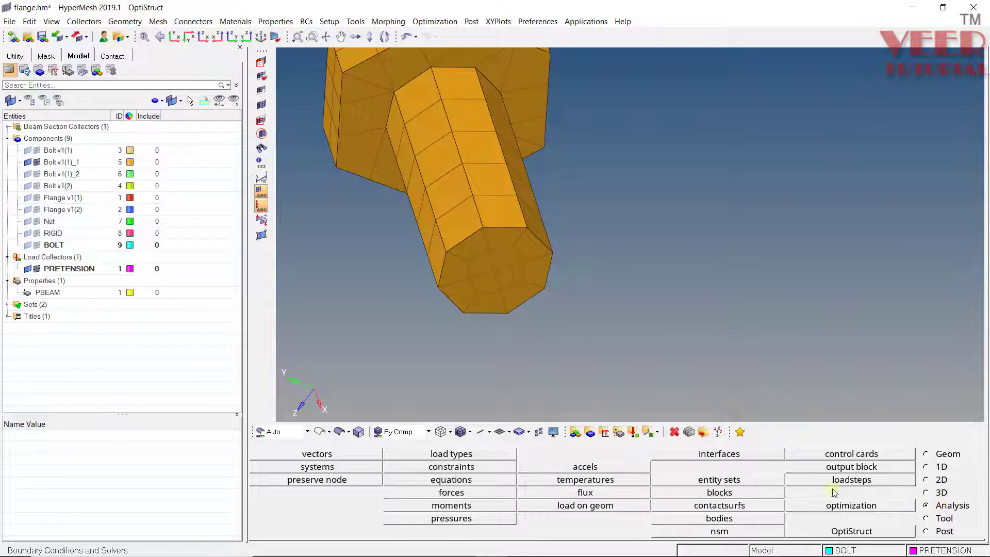
pyautogui.click(722, 505)
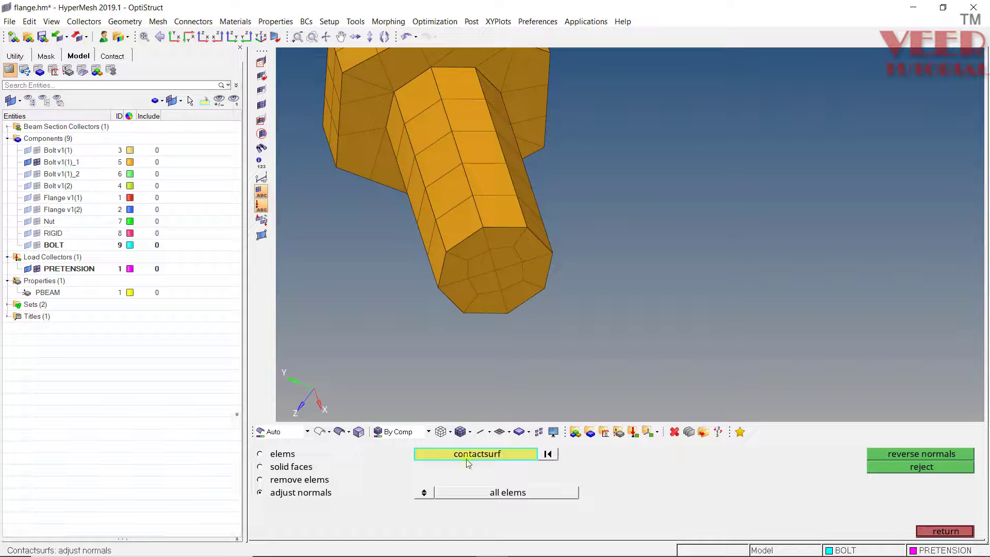
pyautogui.click(289, 469)
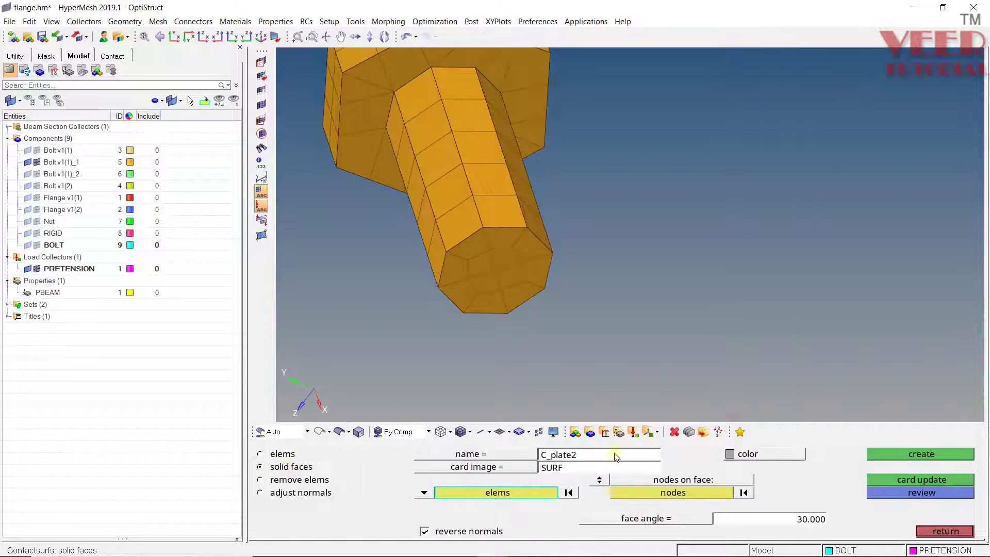
pyautogui.doubleClick(577, 454)
pyautogui.write('bolt_')
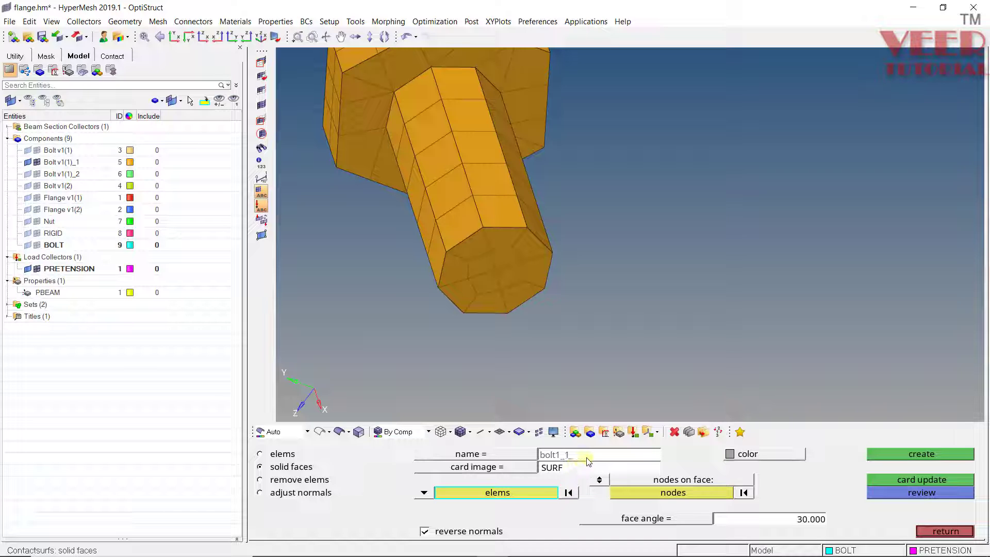
# Pick the bolt's exposed end-face elements as 3D faces and create the bolt1_1 surface.
pyautogui.click(424, 492)
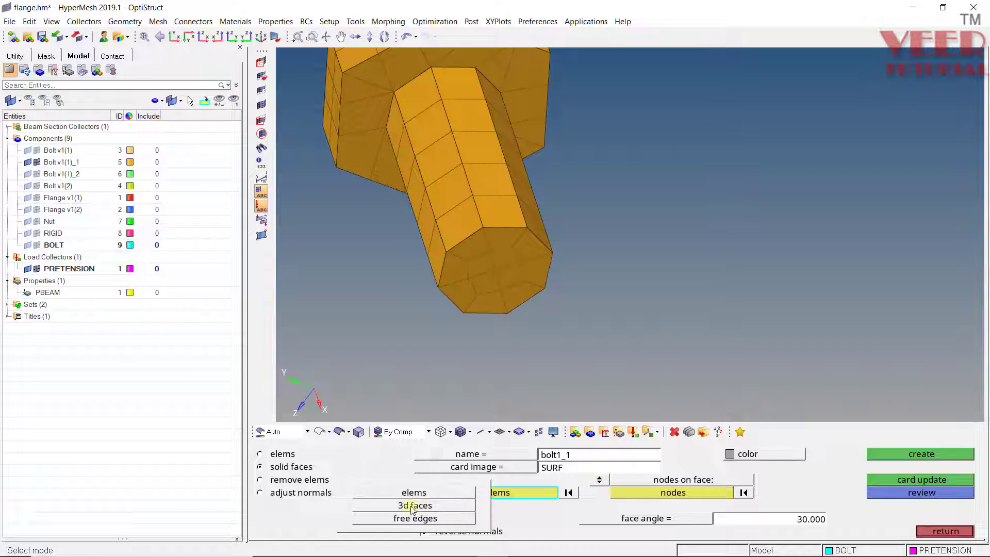
pyautogui.click(415, 505)
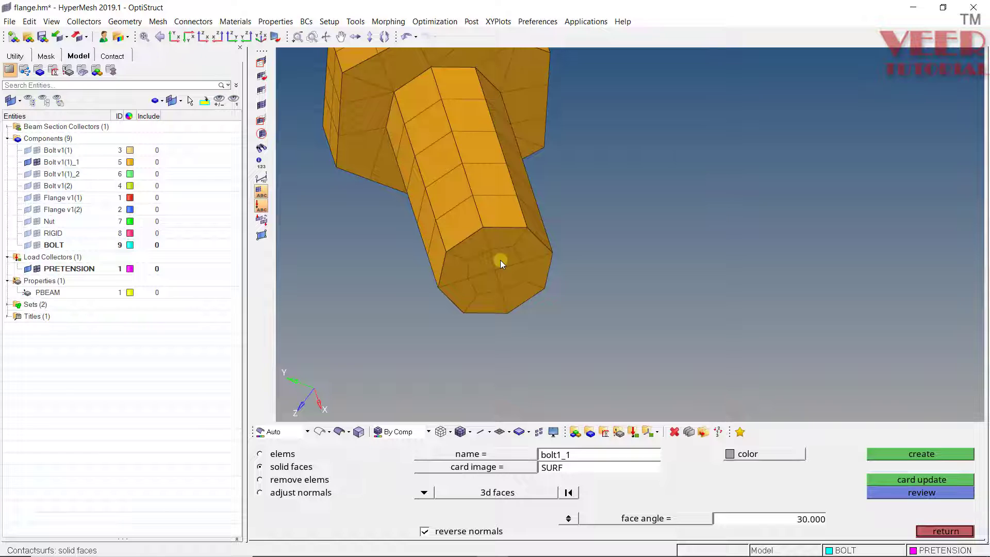
pyautogui.click(501, 260)
pyautogui.click(923, 453)
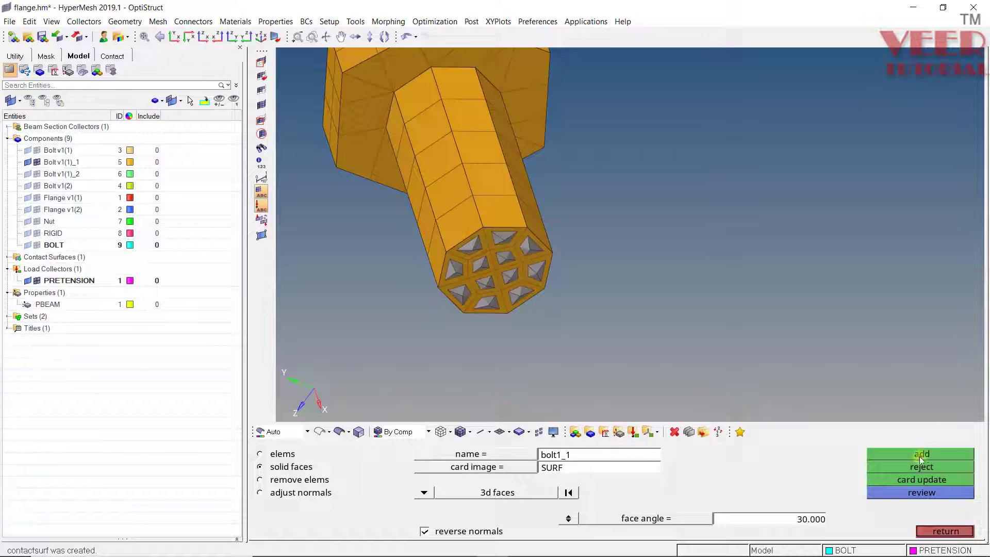
pyautogui.click(949, 532)
pyautogui.keyDown('ctrl'); pyautogui.click(489, 249); pyautogui.keyUp('ctrl')
pyautogui.keyDown('ctrl'); pyautogui.moveTo(540, 287); pyautogui.dragTo(520, 315); pyautogui.keyUp('ctrl')
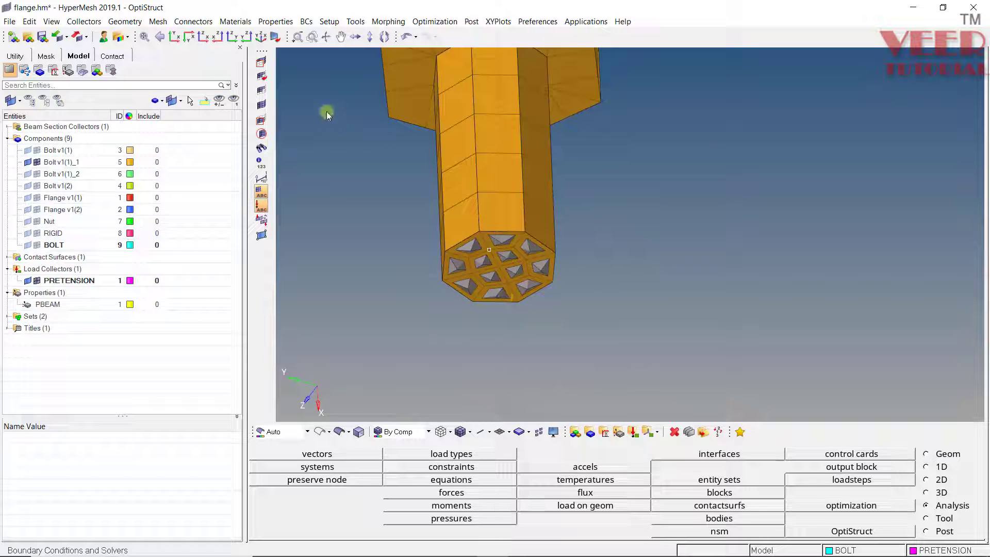
# Open the Pretension Manager from the Utility tab and delete the unloaded row 2 1D bolt.
pyautogui.click(267, 107)
pyautogui.keyDown('ctrl'); pyautogui.moveTo(485, 185); pyautogui.dragTo(512, 200); pyautogui.keyUp('ctrl')
pyautogui.click(355, 21)
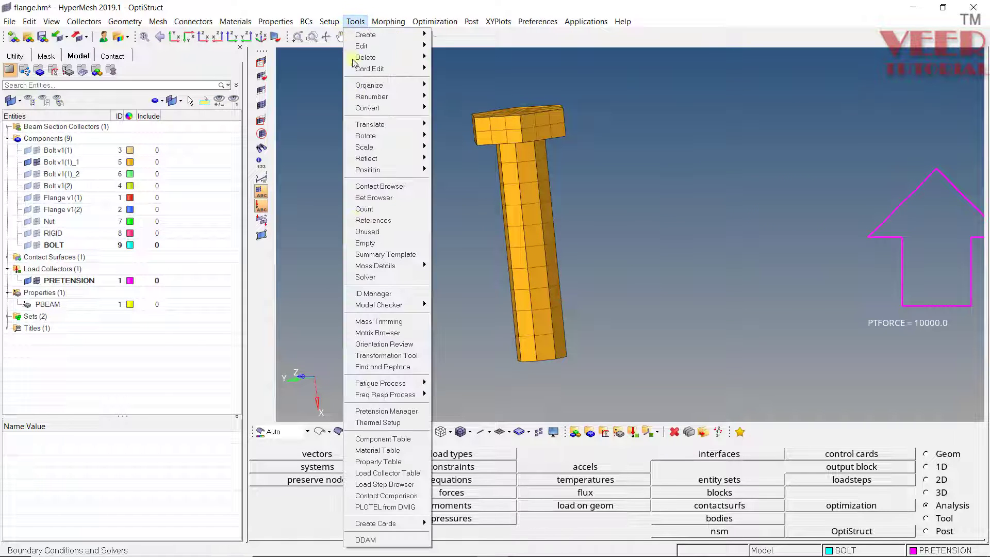
pyautogui.click(382, 413)
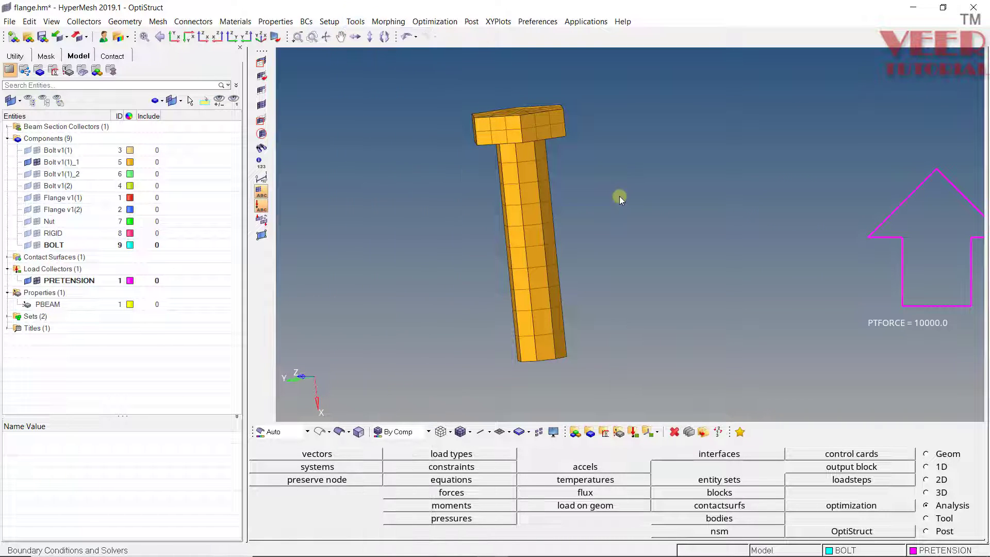
pyautogui.click(15, 56)
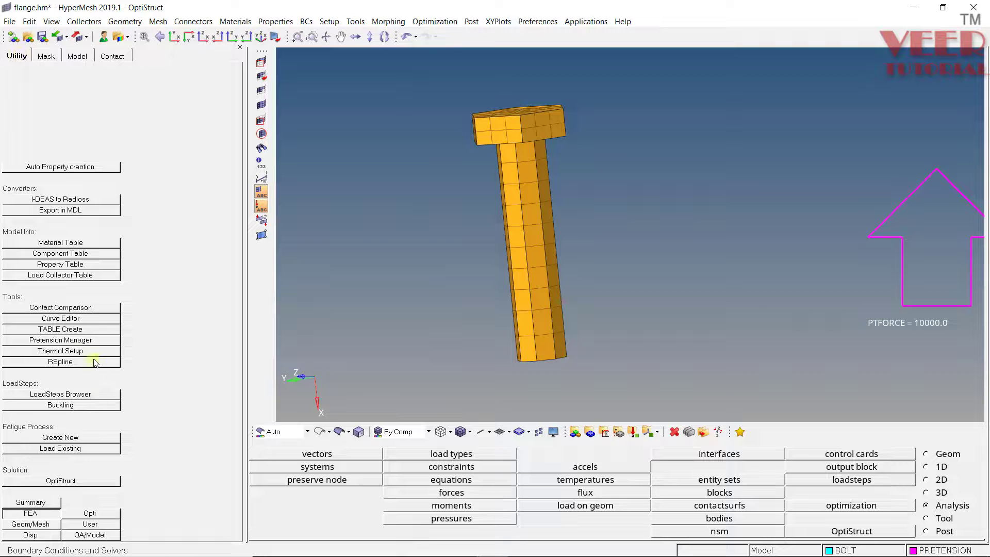
pyautogui.click(85, 340)
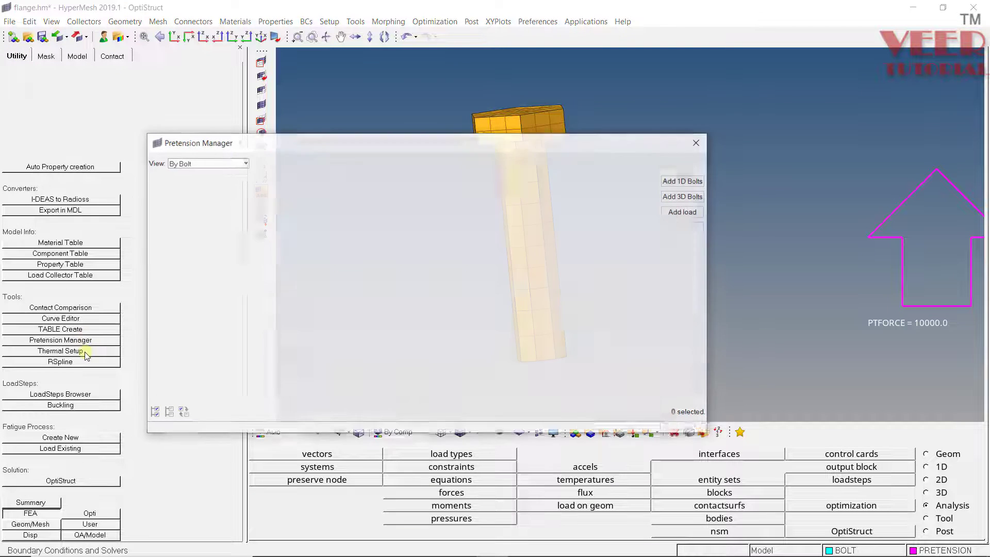
pyautogui.click(82, 55)
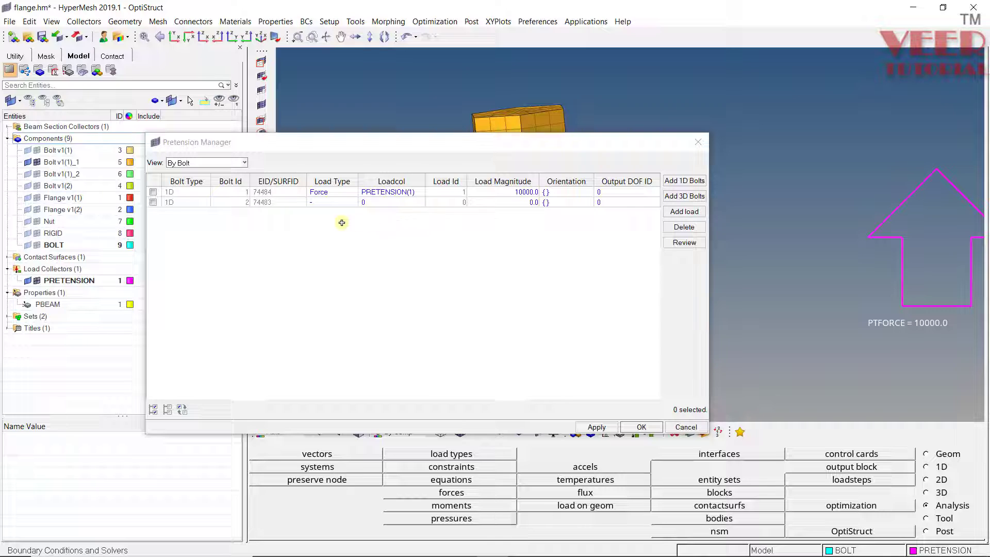
pyautogui.click(202, 204)
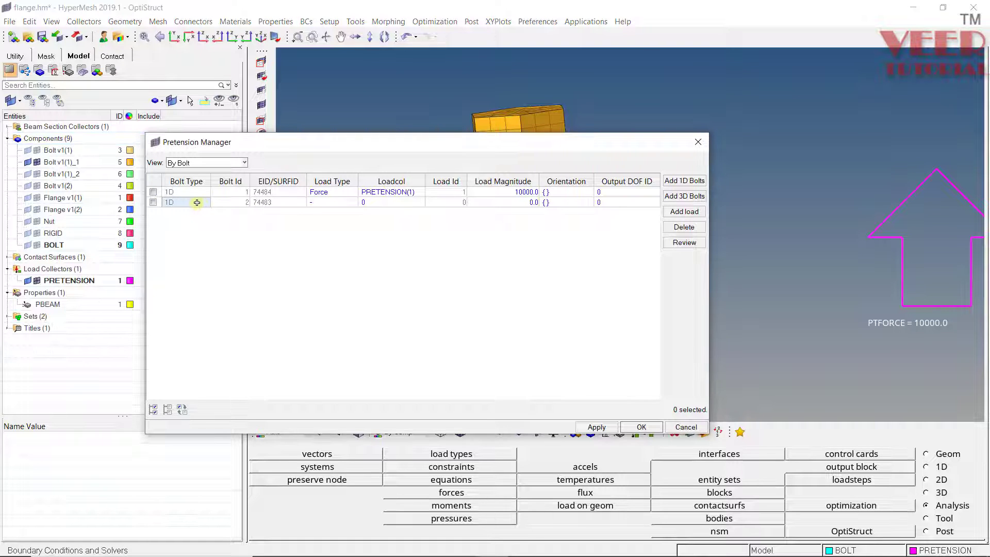
pyautogui.click(153, 203)
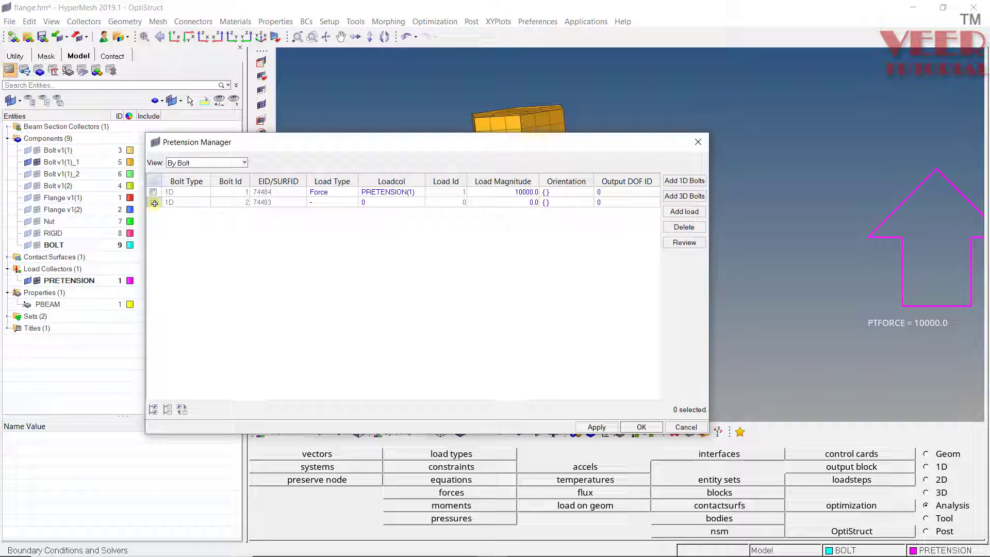
pyautogui.click(697, 230)
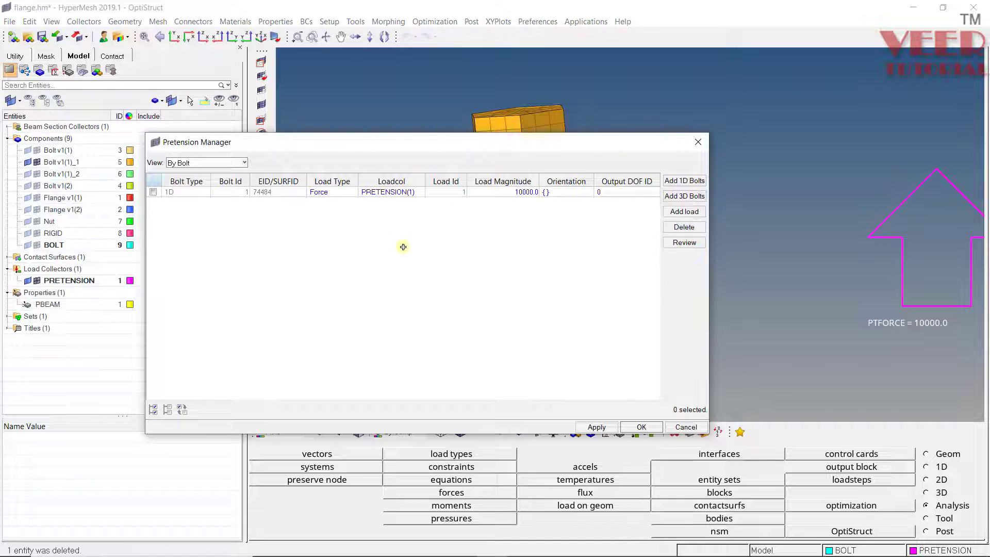
# Add a 3D bolt using the existing bolt1_1 contact surface and proceed.
pyautogui.click(682, 198)
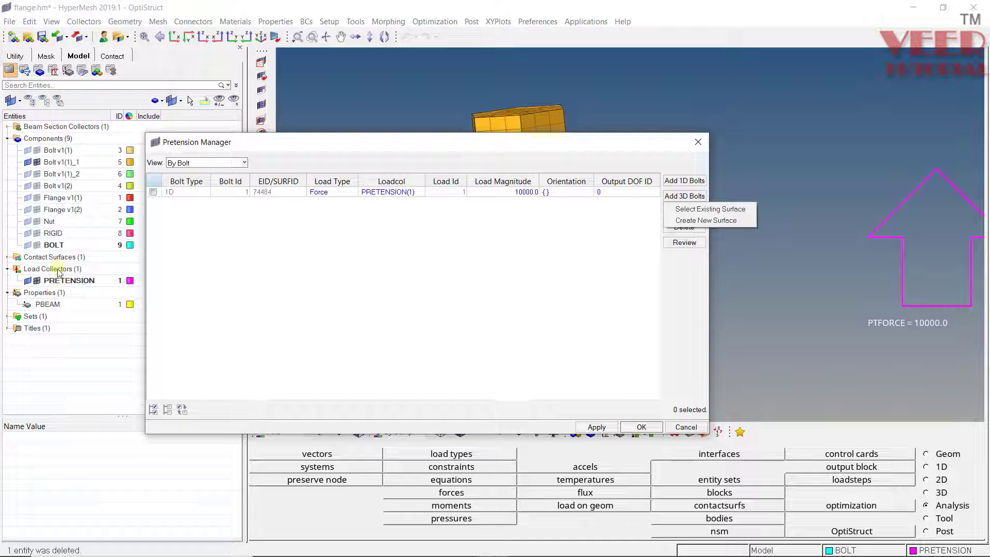
pyautogui.click(723, 211)
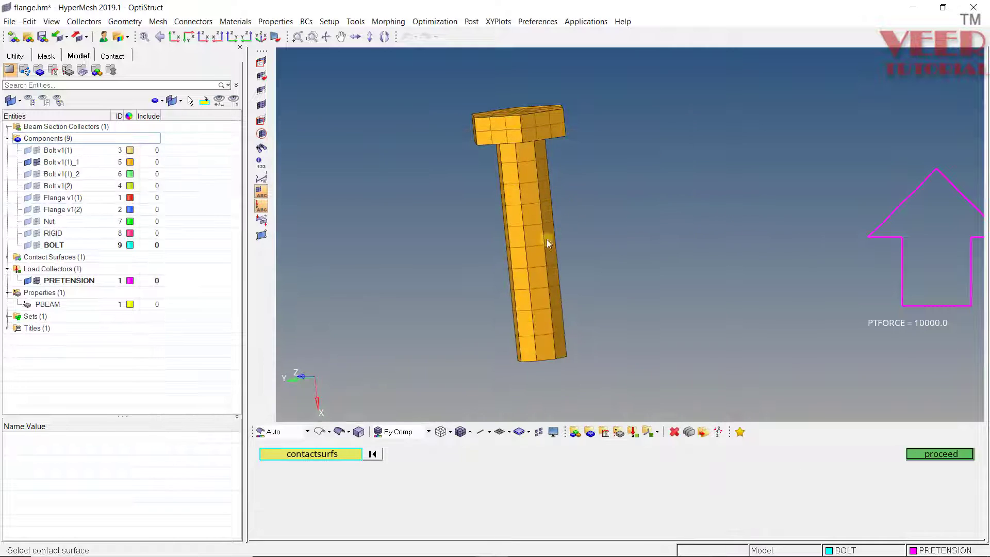
pyautogui.click(441, 432)
pyautogui.scroll(5, 492, 206)
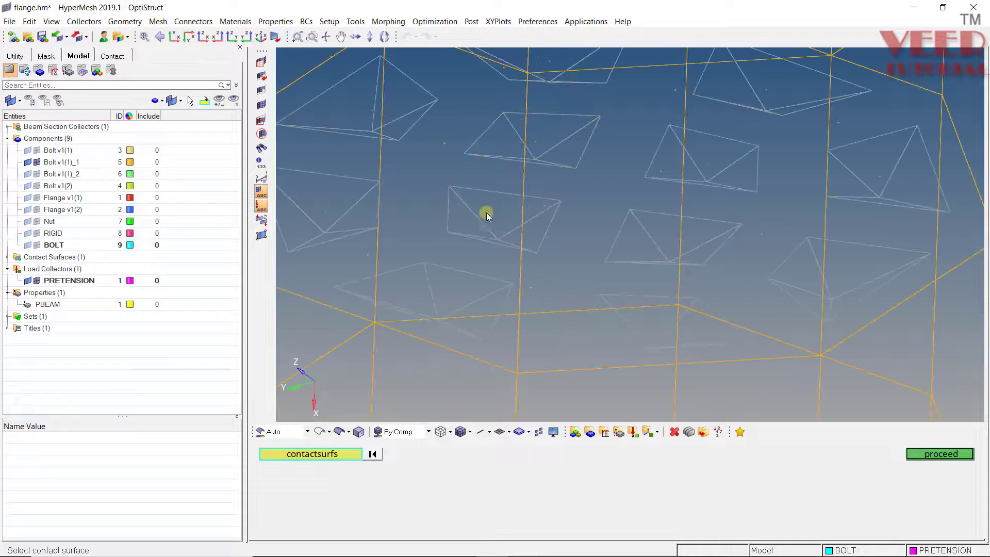
pyautogui.scroll(3, 484, 236)
pyautogui.scroll(-6, 561, 252)
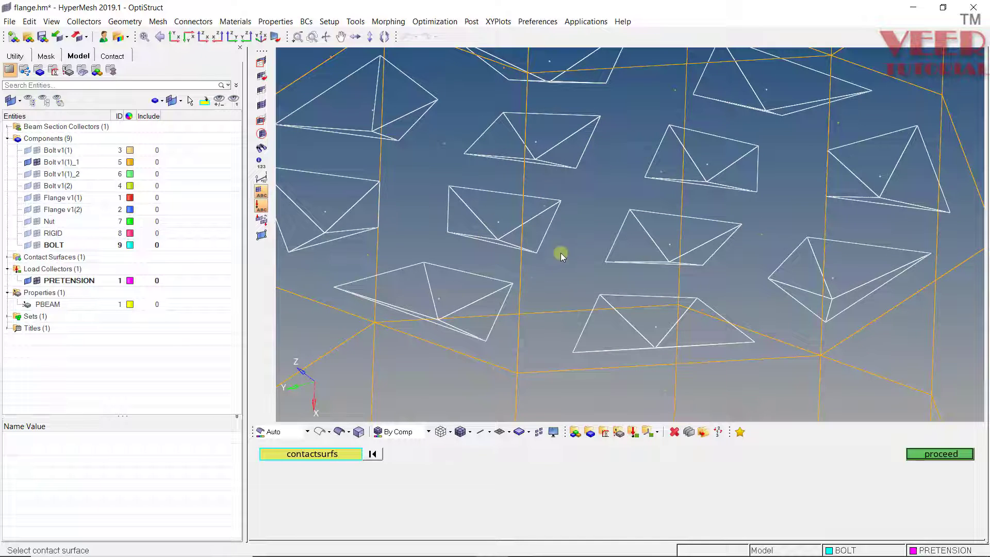
pyautogui.click(940, 455)
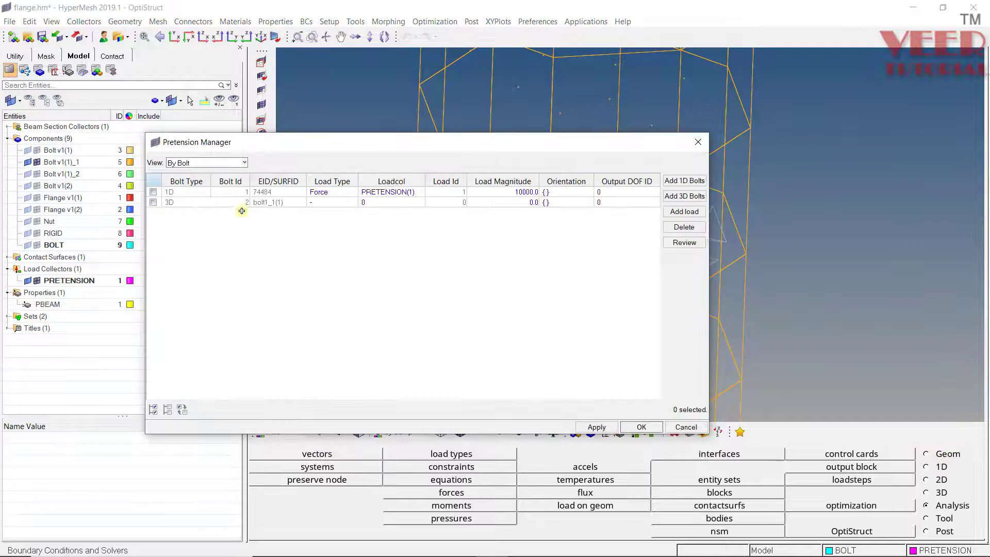
# Set the 3D bolt's load type to Force and its load collector to PRETENSION.
pyautogui.click(172, 202)
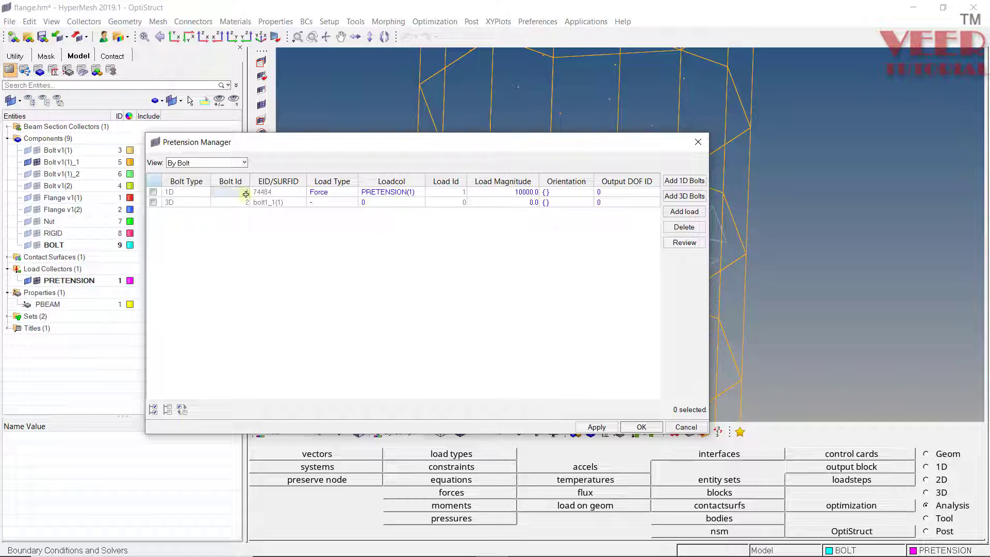
pyautogui.click(282, 202)
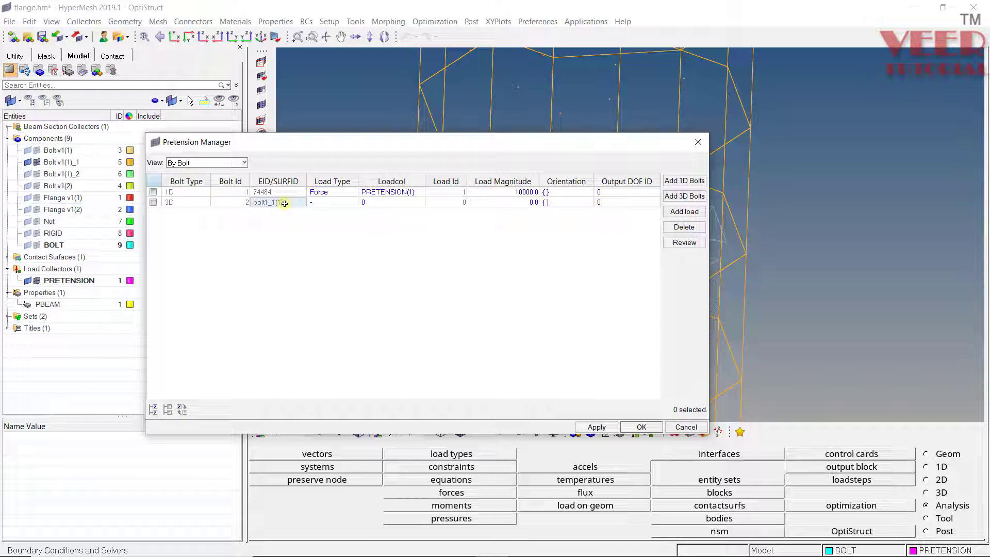
pyautogui.click(325, 203)
pyautogui.click(325, 202)
pyautogui.click(325, 222)
pyautogui.click(417, 203)
pyautogui.click(422, 203)
pyautogui.click(405, 213)
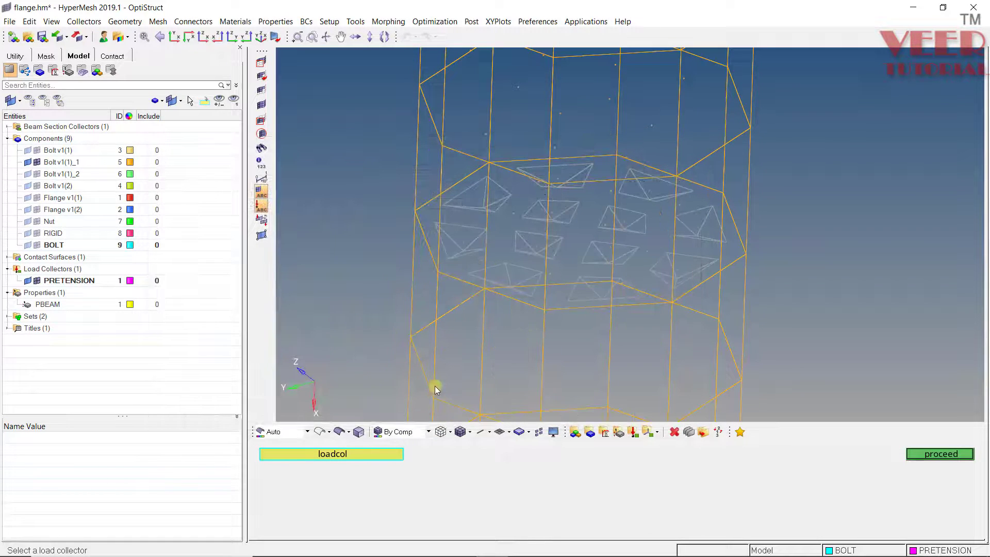
pyautogui.click(352, 457)
pyautogui.click(281, 455)
pyautogui.click(935, 456)
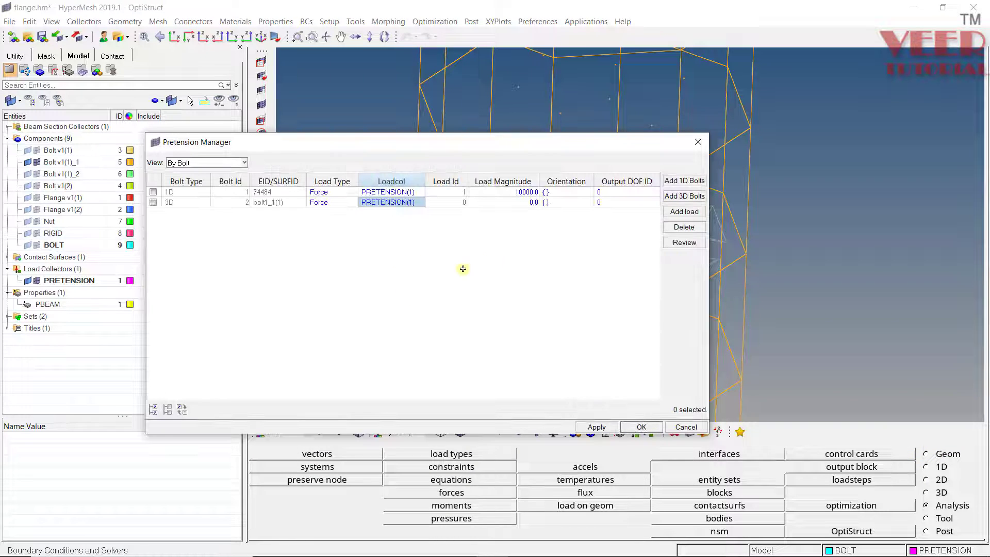
# Enter a load magnitude of 10000 for the 3D bolt and apply it.
pyautogui.doubleClick(521, 201)
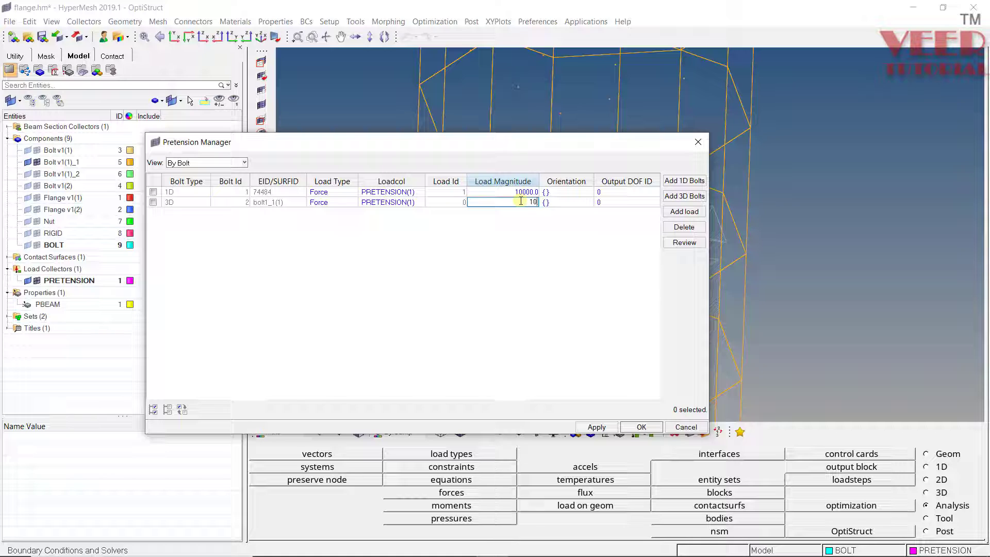
pyautogui.write('10000')
pyautogui.doubleClick(521, 201)
pyautogui.click(579, 266)
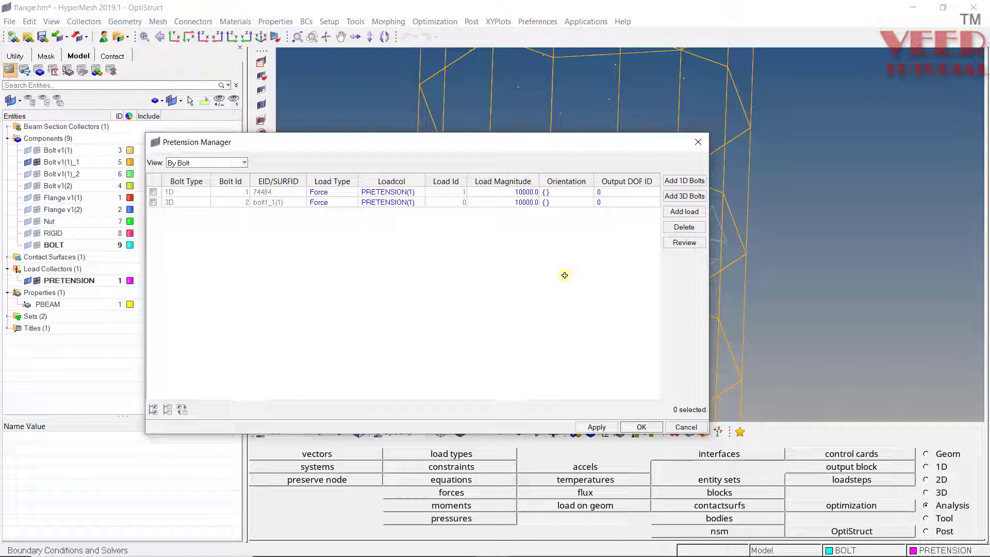
pyautogui.click(597, 427)
# Close the Pretension Manager and inspect the bolt's PTFORCE arrows.
pyautogui.click(642, 427)
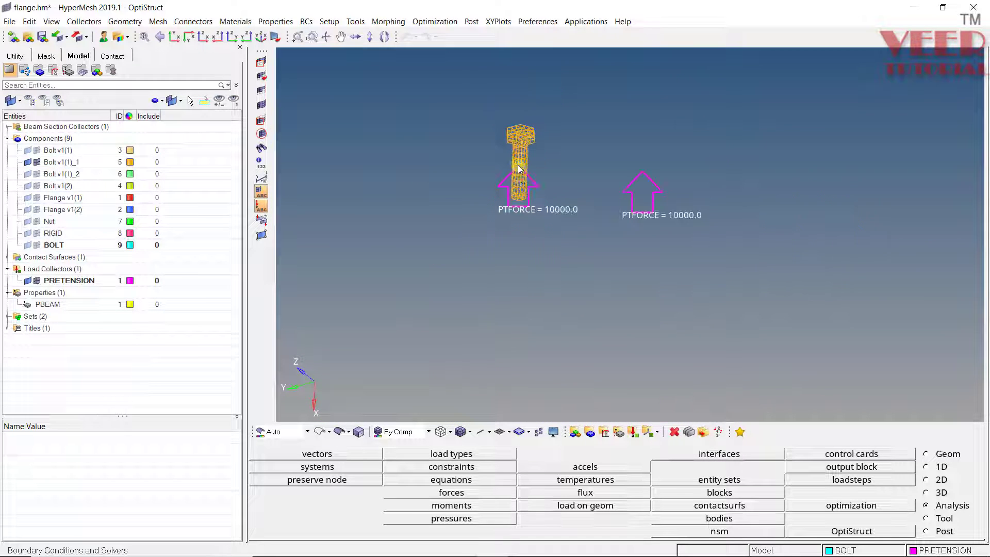
pyautogui.keyDown('ctrl'); pyautogui.moveTo(493, 168); pyautogui.dragTo(530, 167); pyautogui.keyUp('ctrl')
pyautogui.keyDown('ctrl'); pyautogui.scroll(5, 528, 170); pyautogui.keyUp('ctrl')
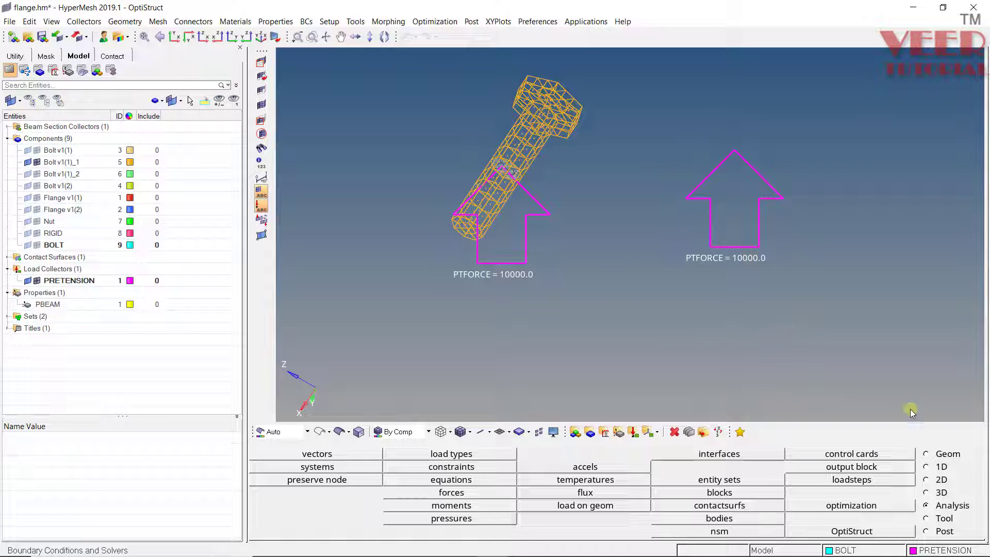
# Show all components shaded and view the flange assembly from above.
pyautogui.press('d')
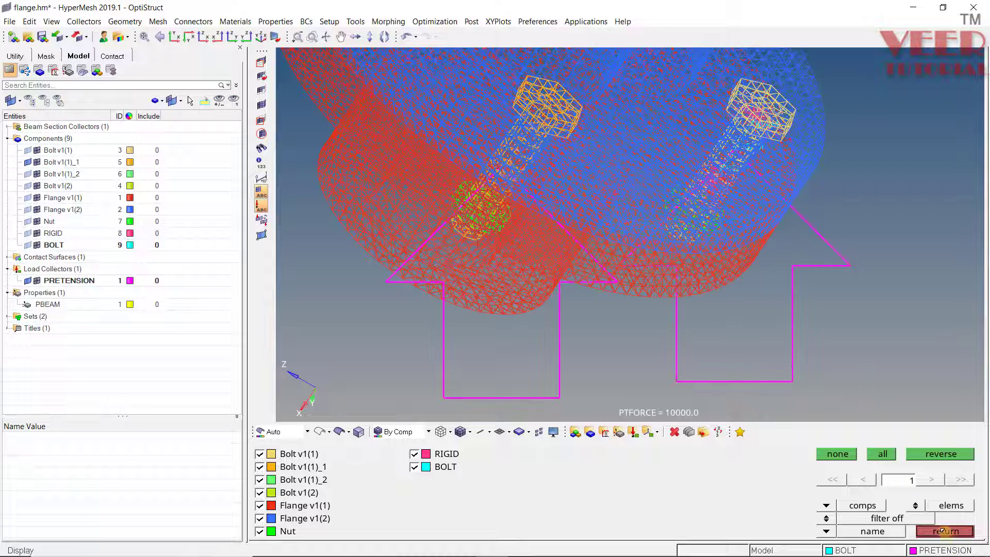
pyautogui.click(949, 532)
pyautogui.click(461, 432)
pyautogui.scroll(-6, 524, 228)
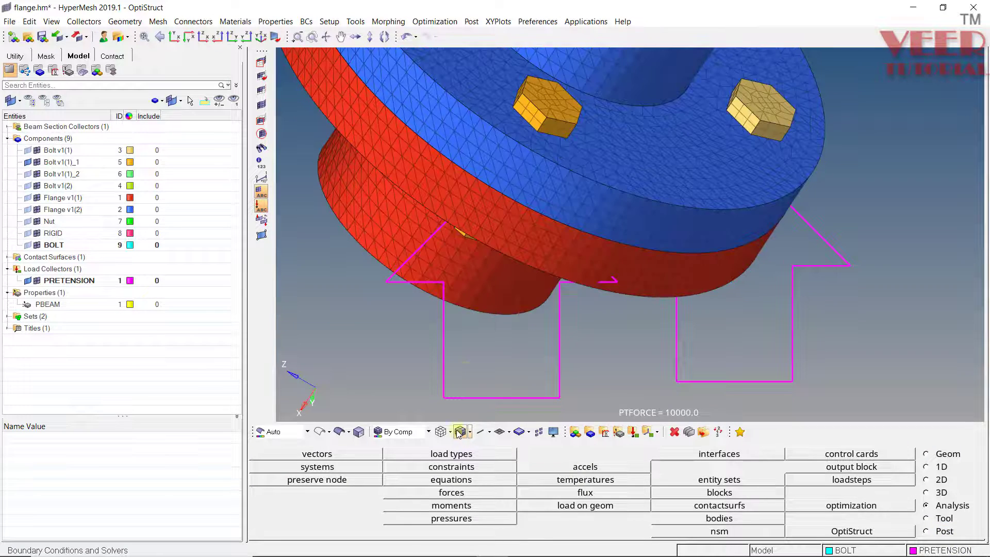
pyautogui.keyDown('ctrl'); pyautogui.moveTo(524, 228); pyautogui.dragTo(522, 273); pyautogui.keyUp('ctrl')
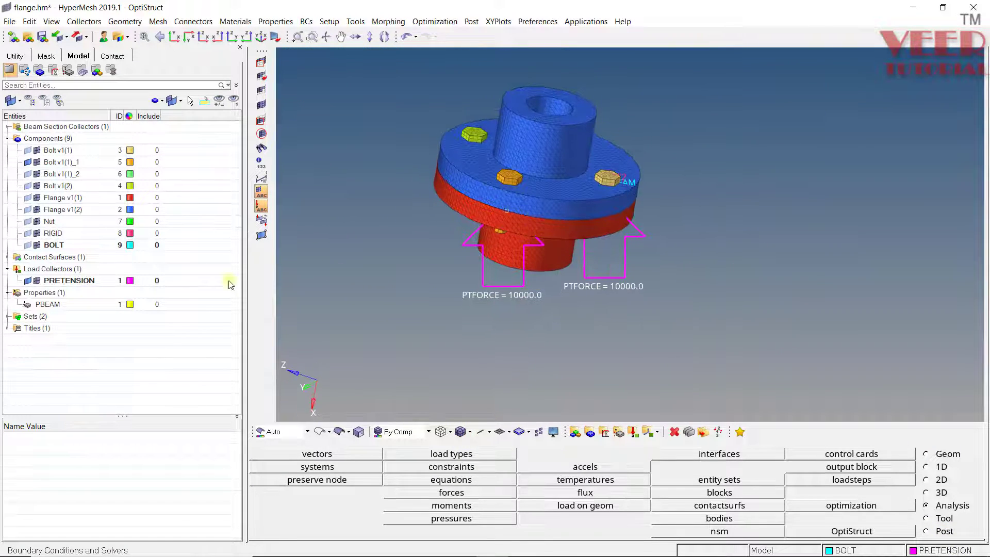